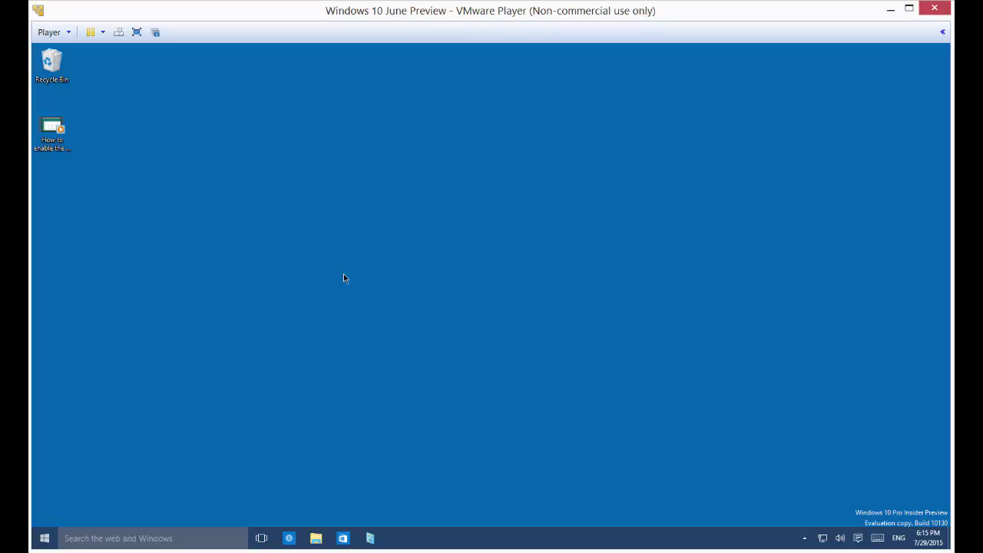
Launch the Settings app from the Start menu
click(43, 541)
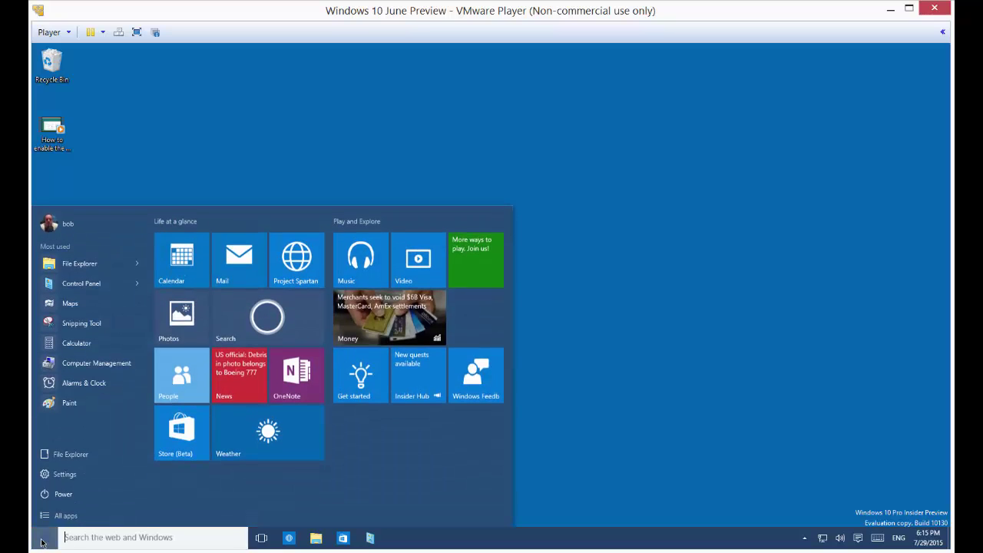
click(54, 476)
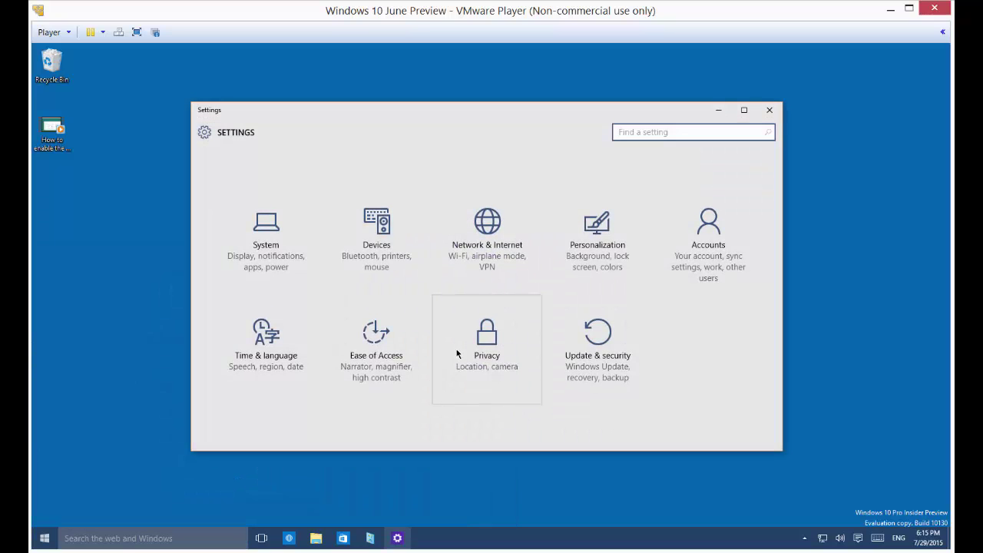
Go to Devices > Mouse & touchpad, leaving primary button Left and scrolling at Multiple lines
click(385, 232)
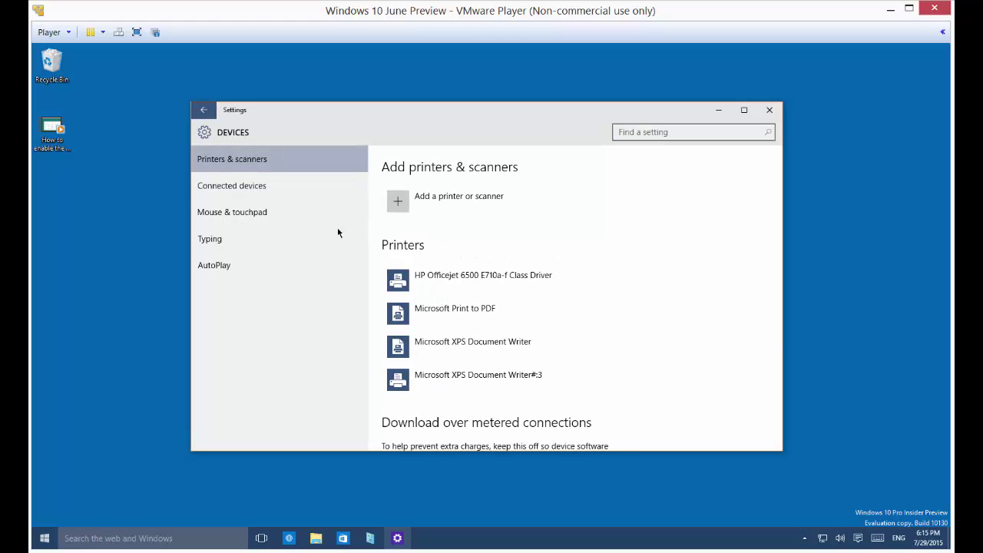
click(269, 216)
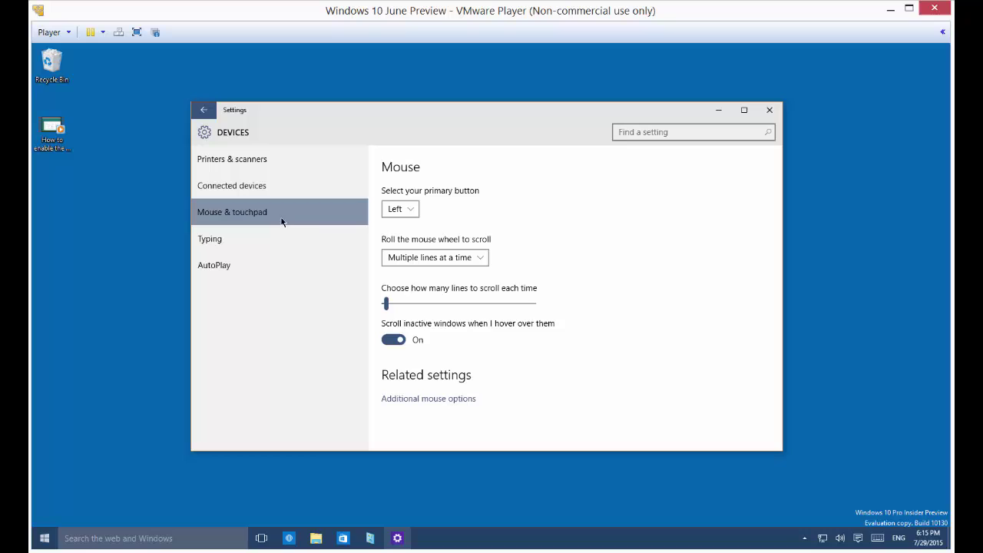
click(415, 215)
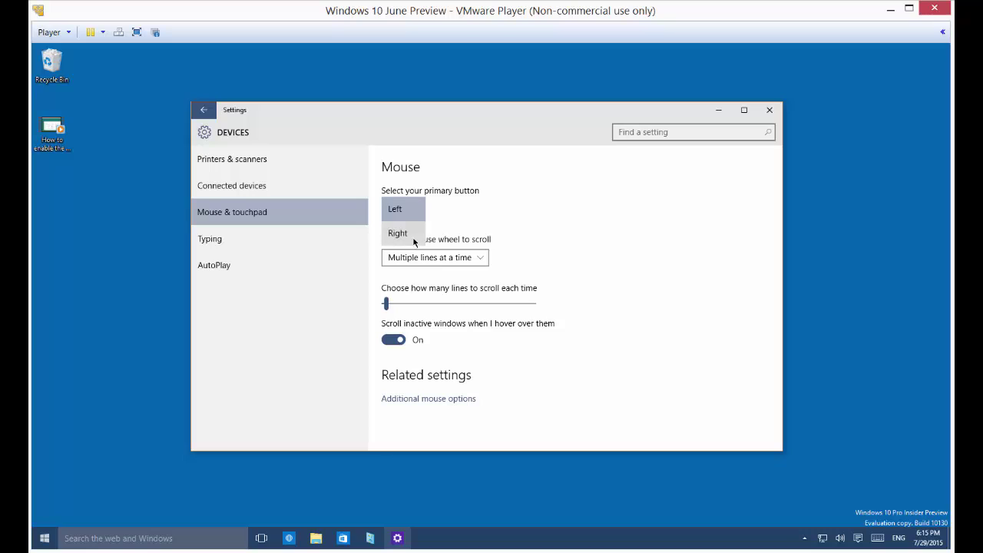
click(513, 211)
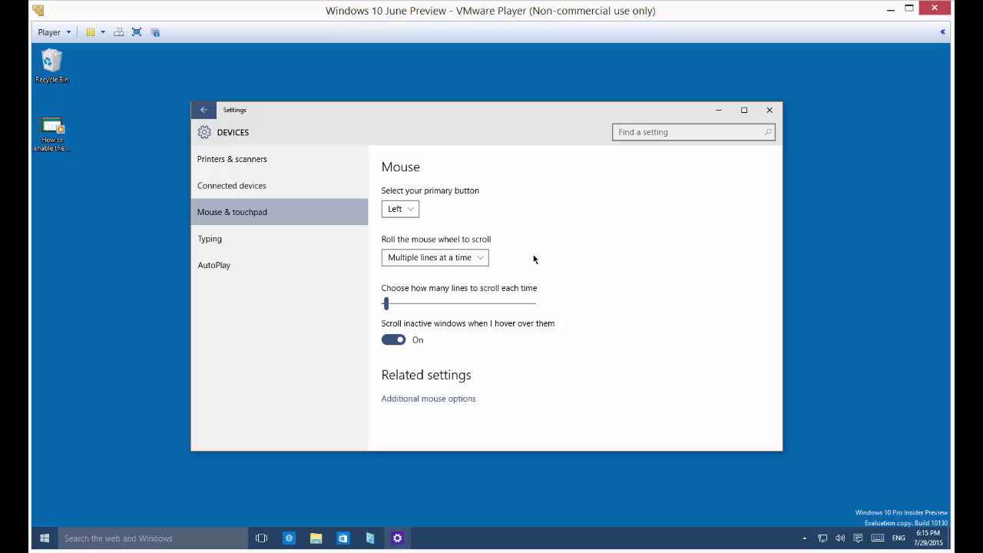
click(481, 260)
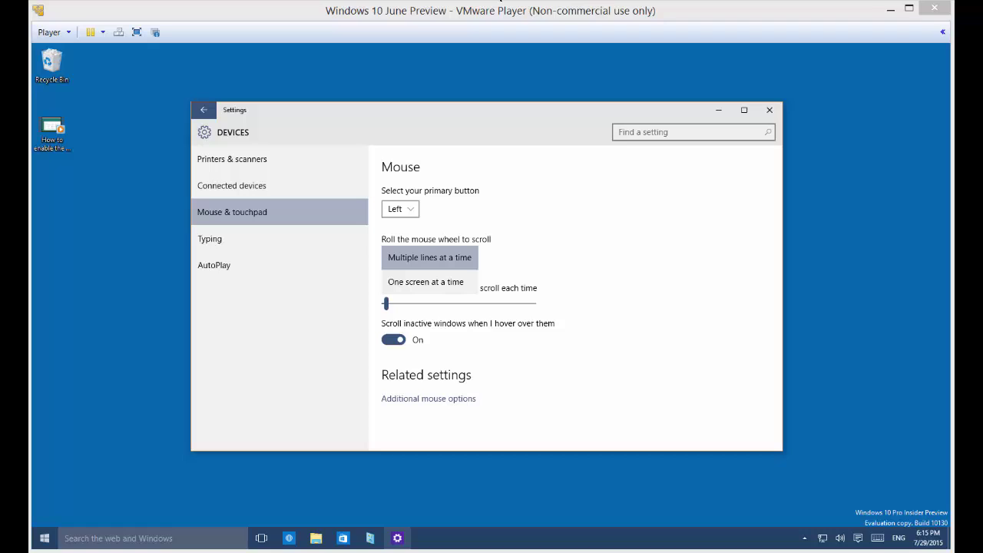
click(463, 261)
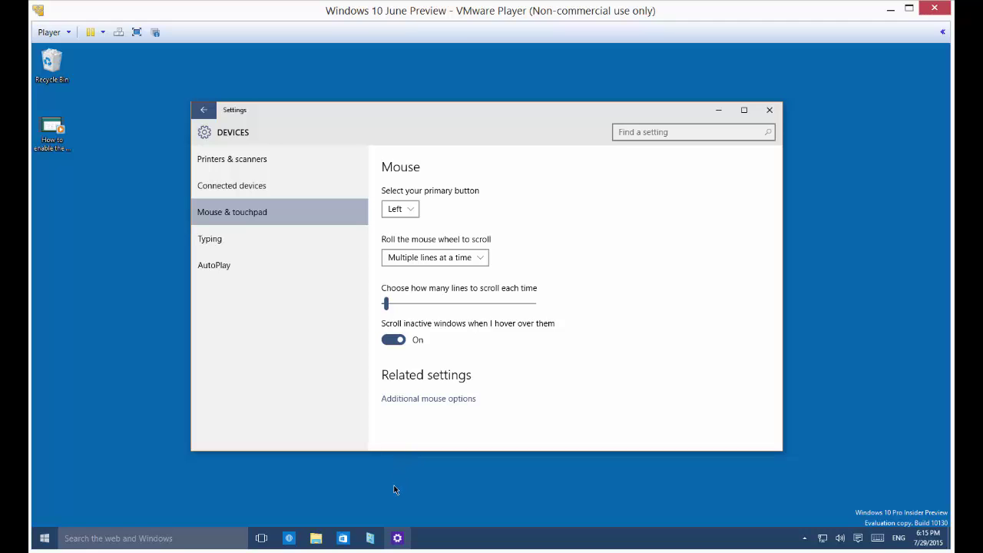
Scroll through the Edge Themes page, move Edge left, and return to the mouse settings
click(289, 538)
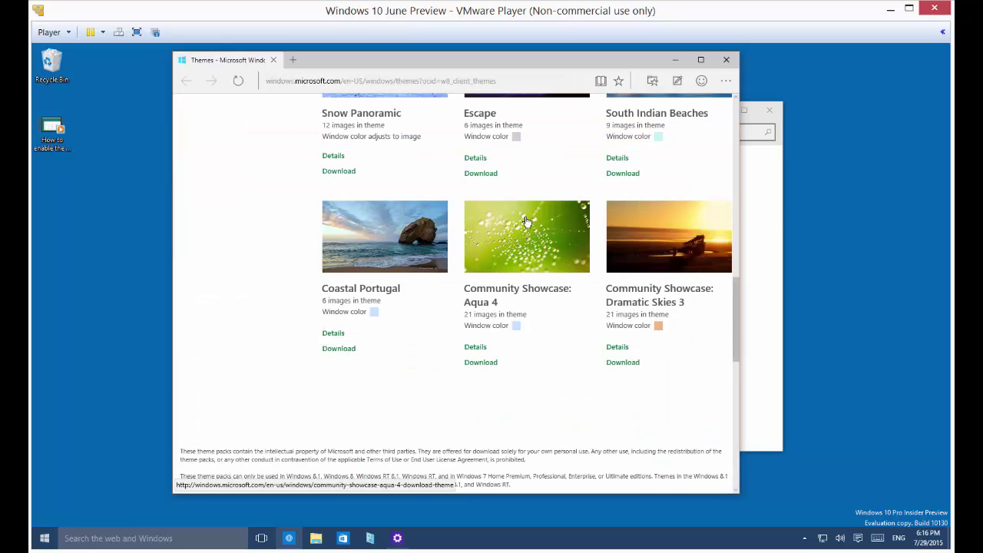
scroll(526, 221, down, 3)
scroll(526, 221, up, 5)
scroll(526, 221, down, 7)
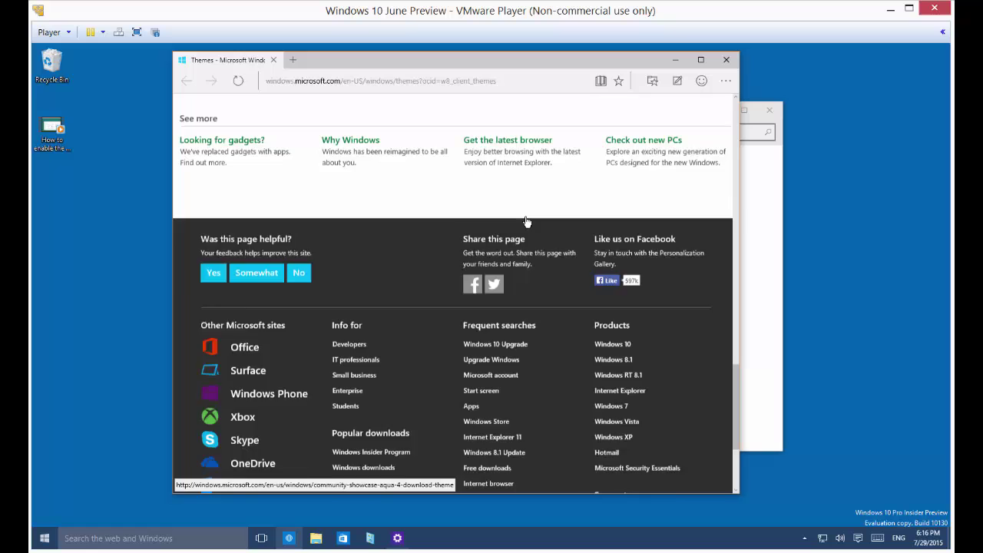
scroll(527, 221, up, 5)
drag(468, 64, 283, 90)
click(569, 121)
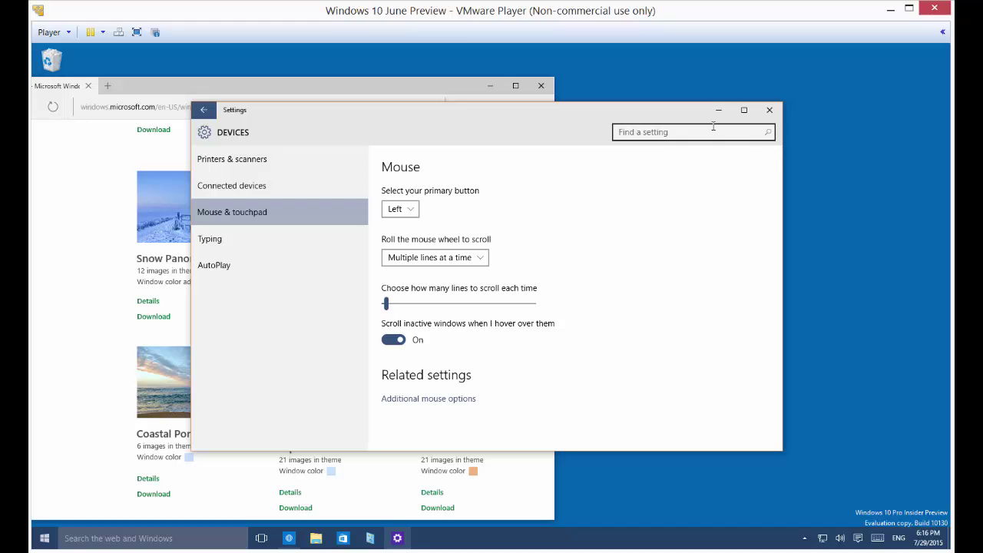
Move Settings right, raise lines-per-scroll to mid-range, and test-scroll the Edge themes page
drag(467, 114, 829, 108)
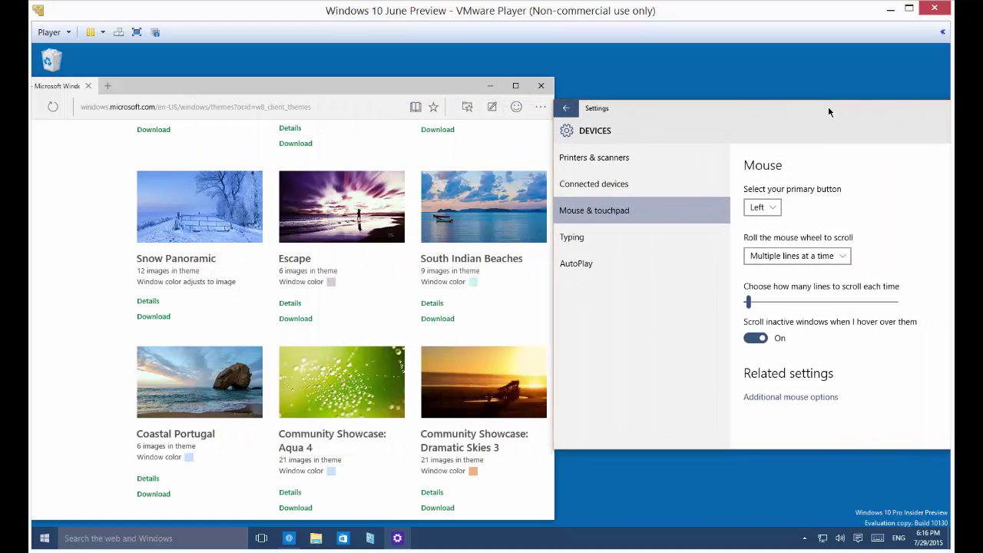
drag(749, 302, 826, 302)
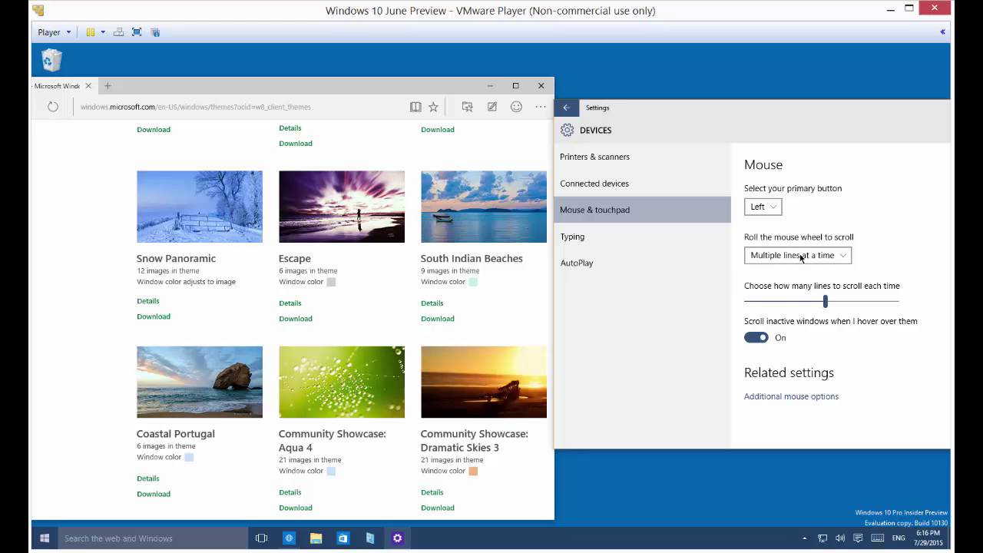
mouse_move(805, 112)
mouse_down()
mouse_move(554, 116)
mouse_move(802, 103)
mouse_up()
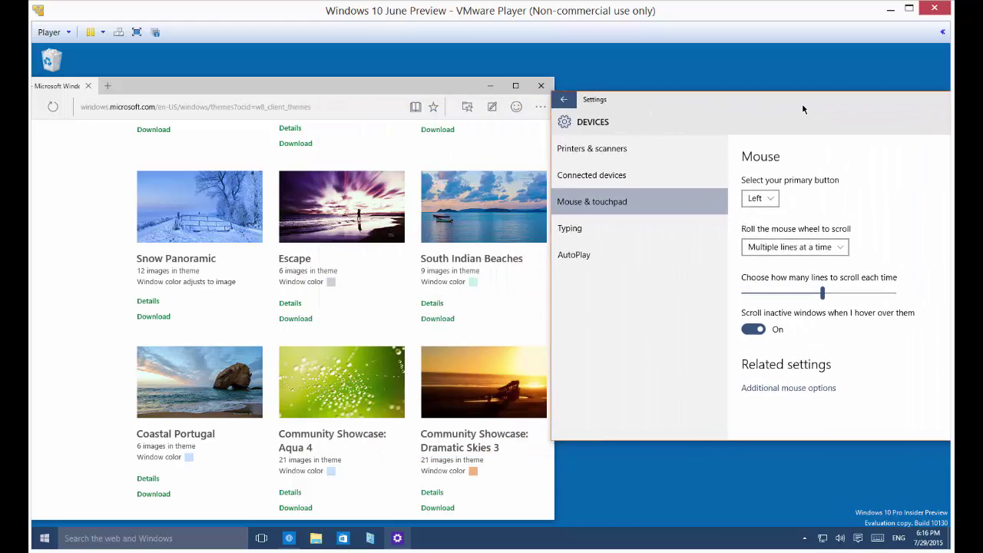
click(489, 171)
scroll(483, 271, down, 3)
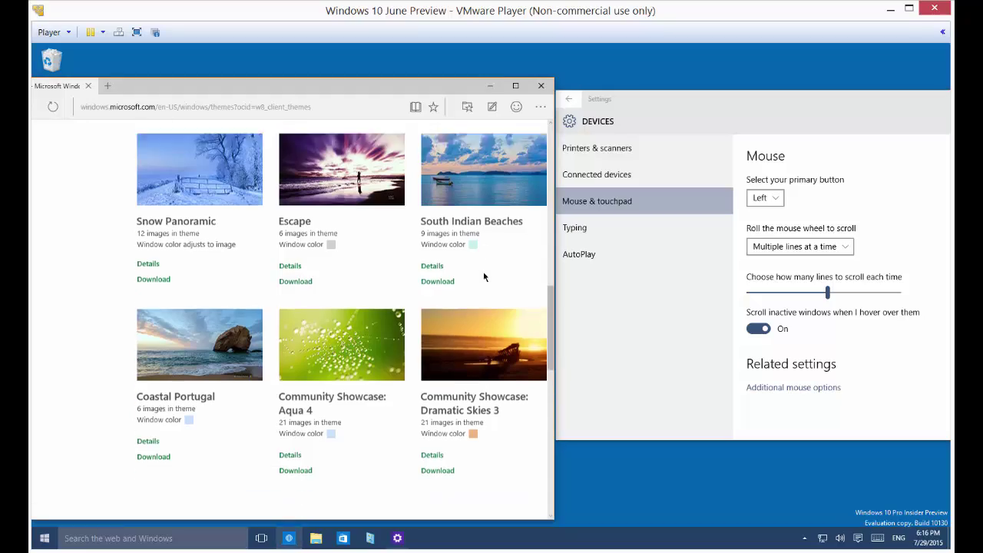
scroll(483, 272, up, 3)
scroll(483, 271, down, 3)
scroll(484, 276, up, 3)
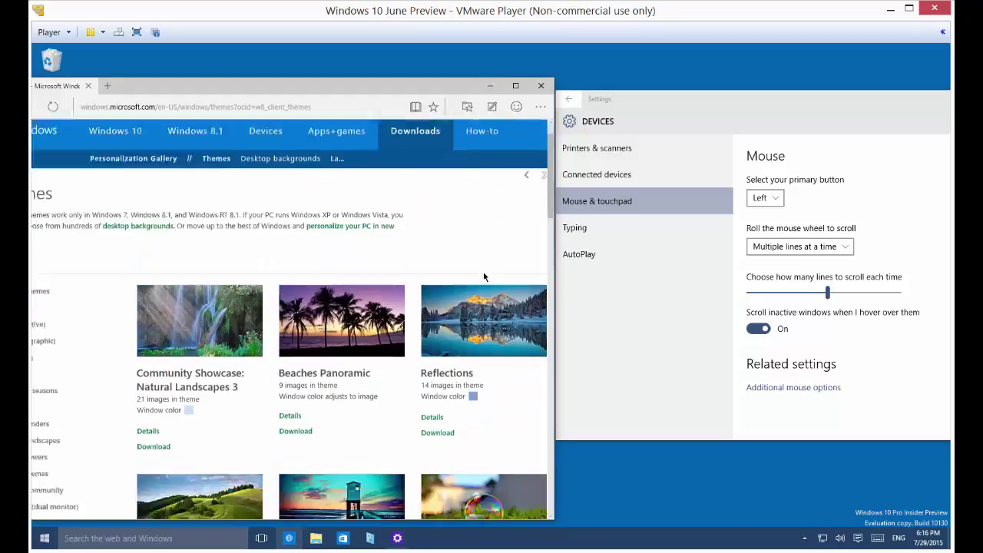
scroll(483, 277, down, 3)
scroll(483, 277, up, 3)
scroll(484, 277, up, 3)
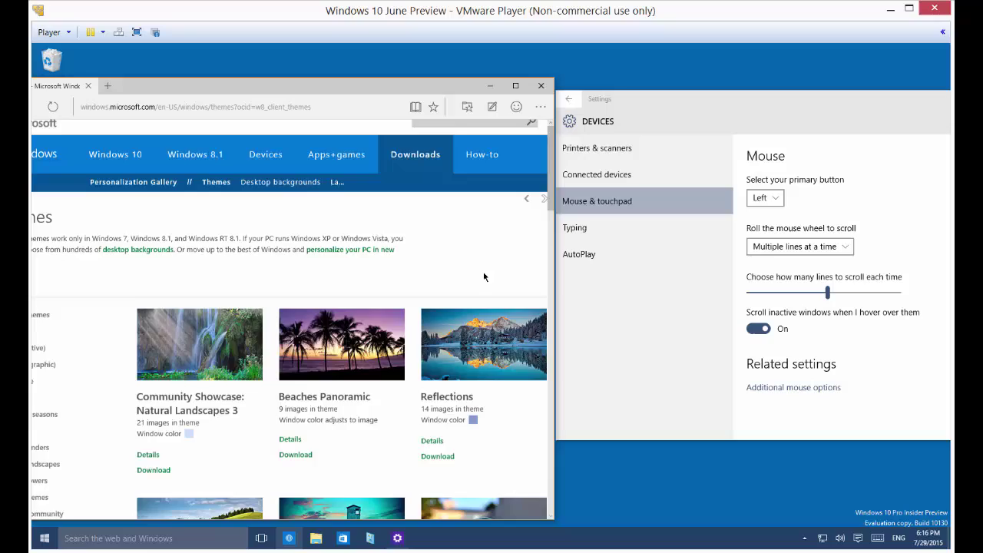
scroll(484, 277, down, 5)
scroll(483, 272, up, 5)
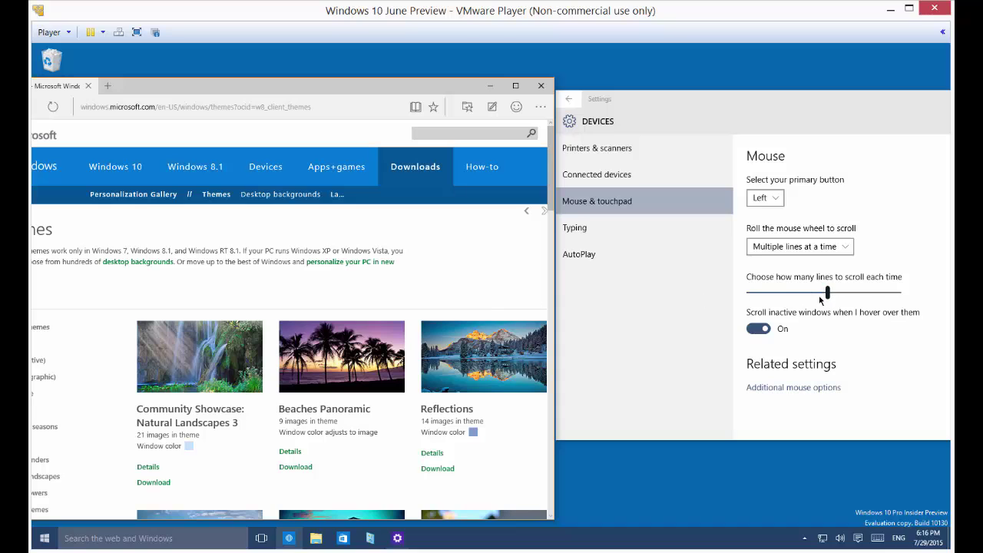
Lower the lines-per-scroll slider in two steps, testing scrolling in Edge, then recentre Settings
drag(828, 293, 779, 294)
click(494, 277)
scroll(494, 276, down, 3)
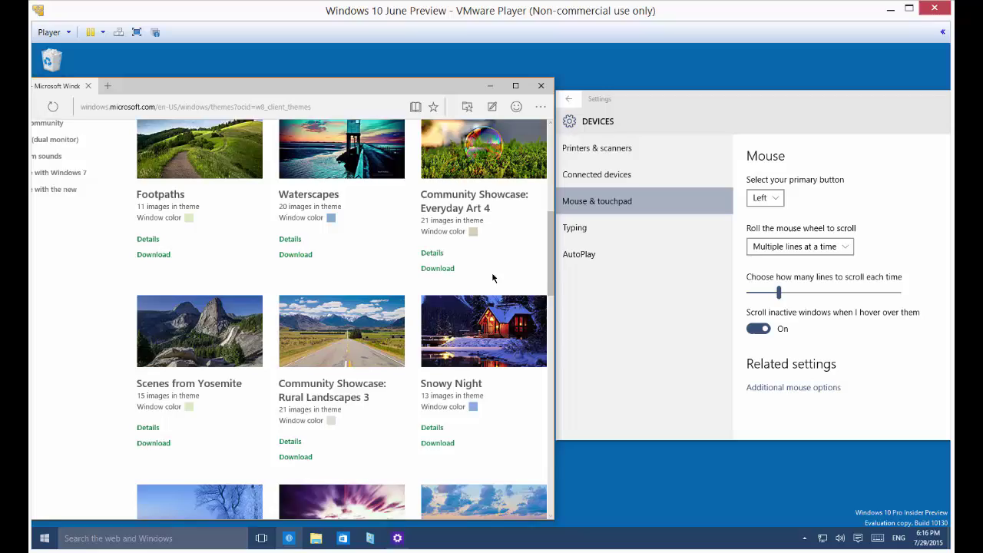
scroll(493, 278, down, 3)
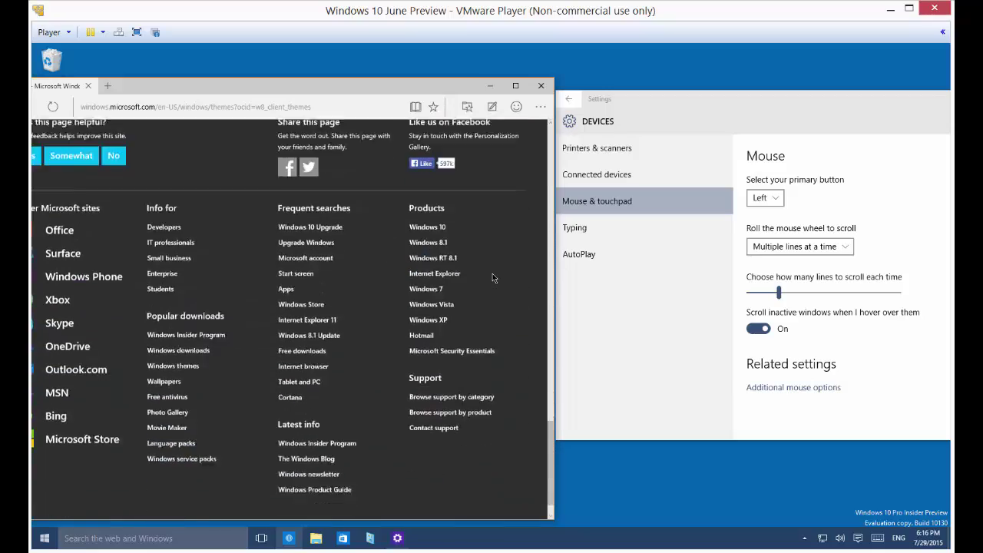
scroll(493, 278, up, 5)
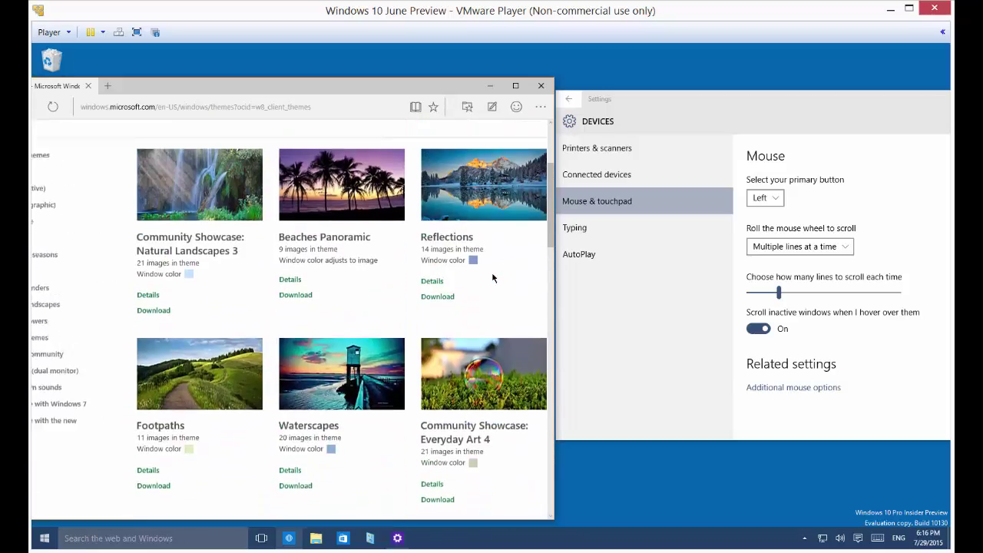
drag(778, 292, 757, 293)
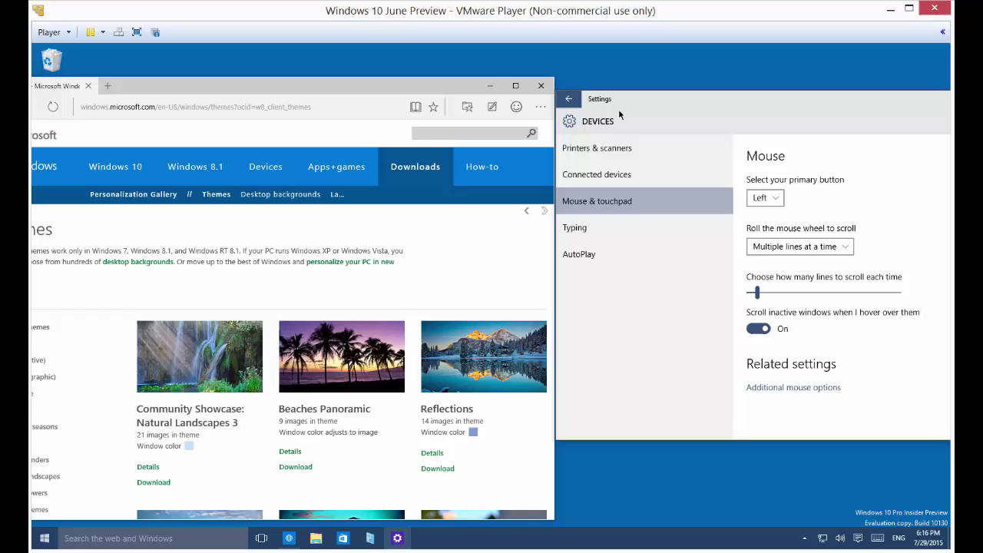
drag(655, 106, 321, 123)
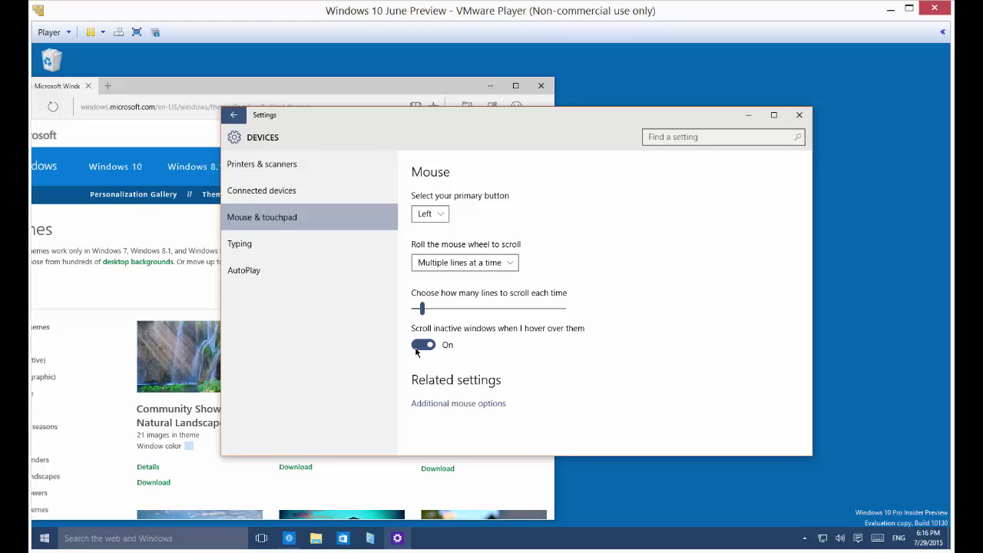
Middle-click autoscroll the Edge themes page down to its footer, then return to Settings
click(197, 280)
middle_click(196, 281)
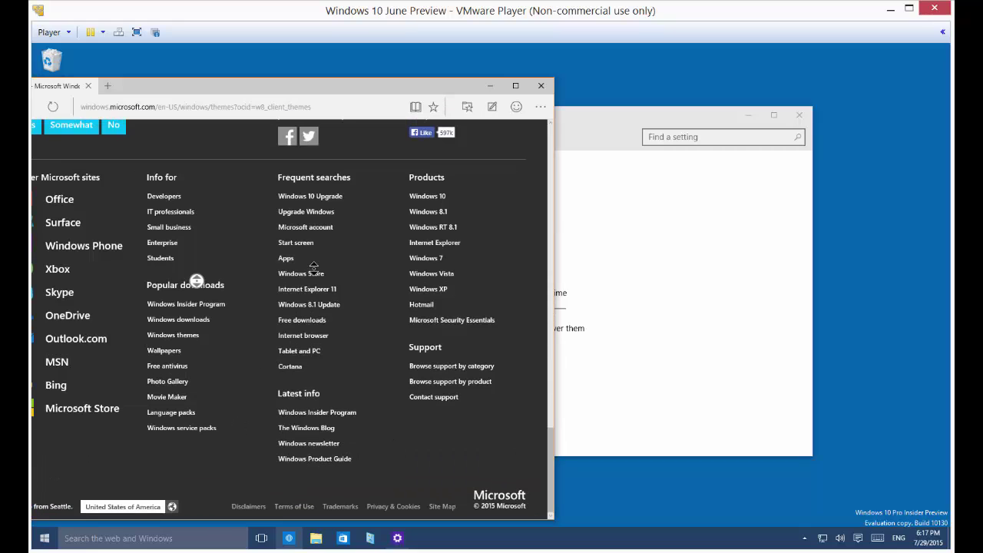
middle_click(314, 267)
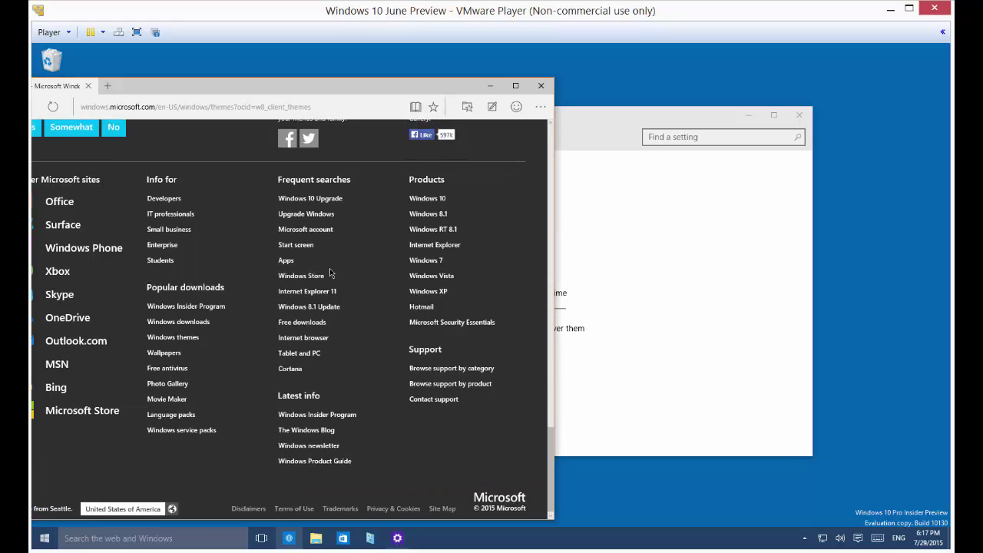
click(672, 272)
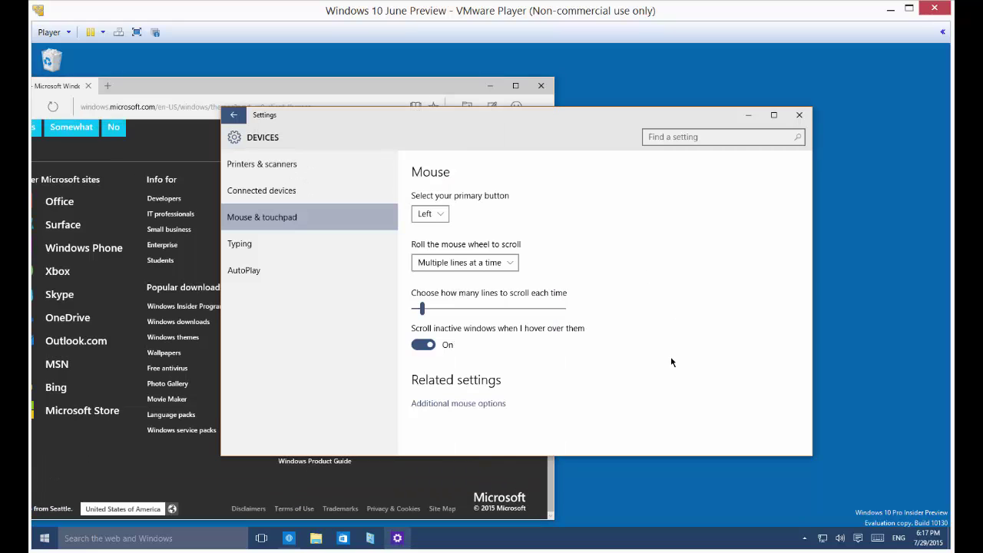
Open Mouse Properties via Additional mouse options, move it right, and view the Pointers tab
click(470, 404)
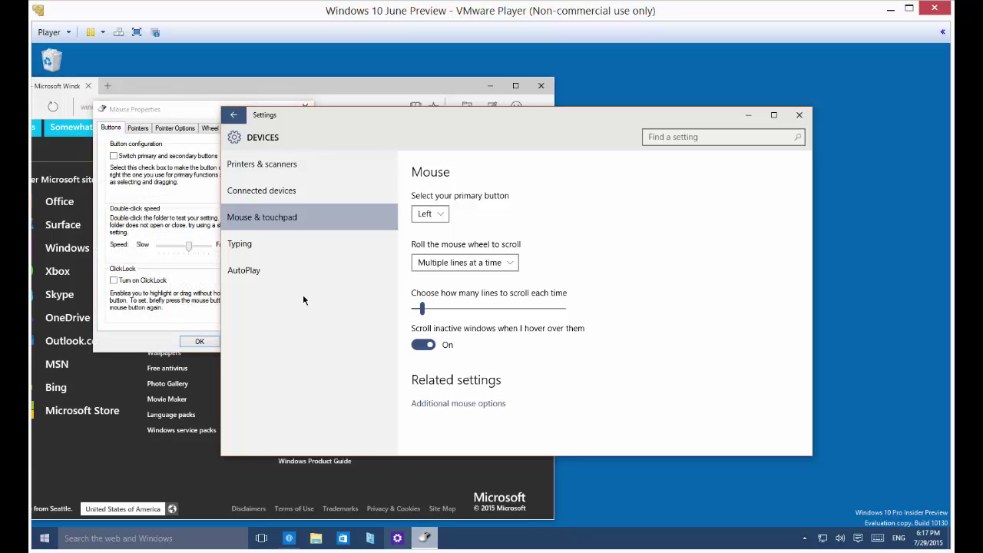
click(175, 111)
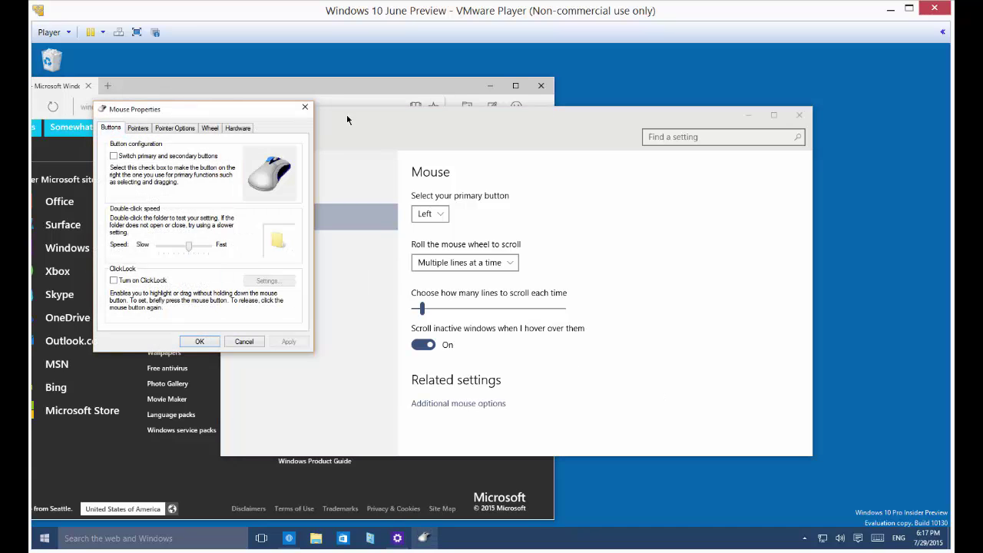
drag(251, 112, 611, 115)
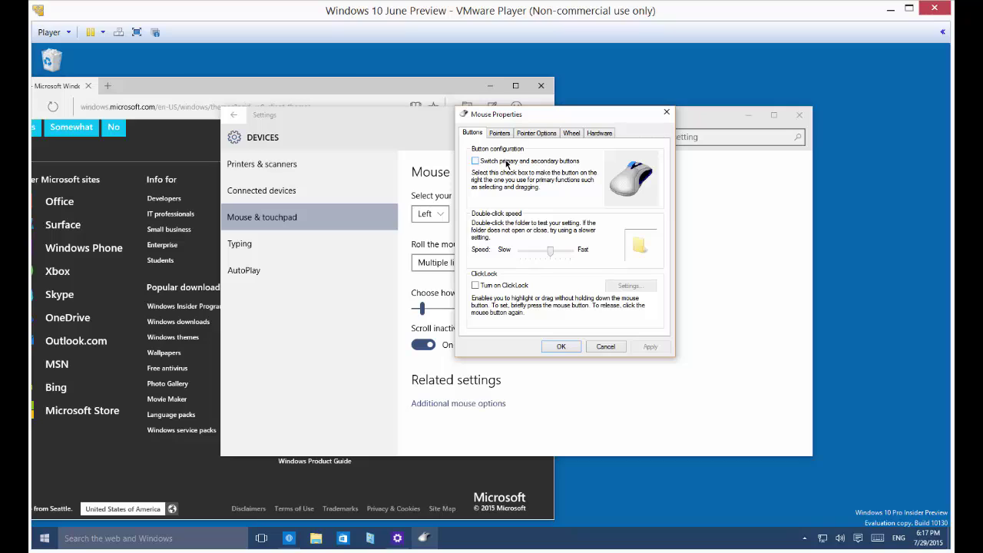
click(501, 134)
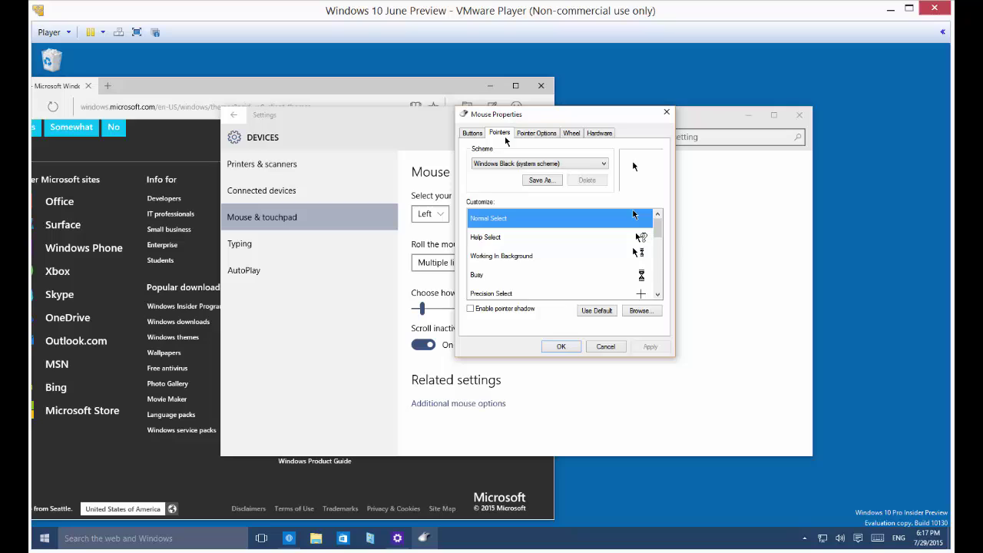
On Pointer Options, switch pointer trails on and back off, then view the Wheel tab
click(530, 135)
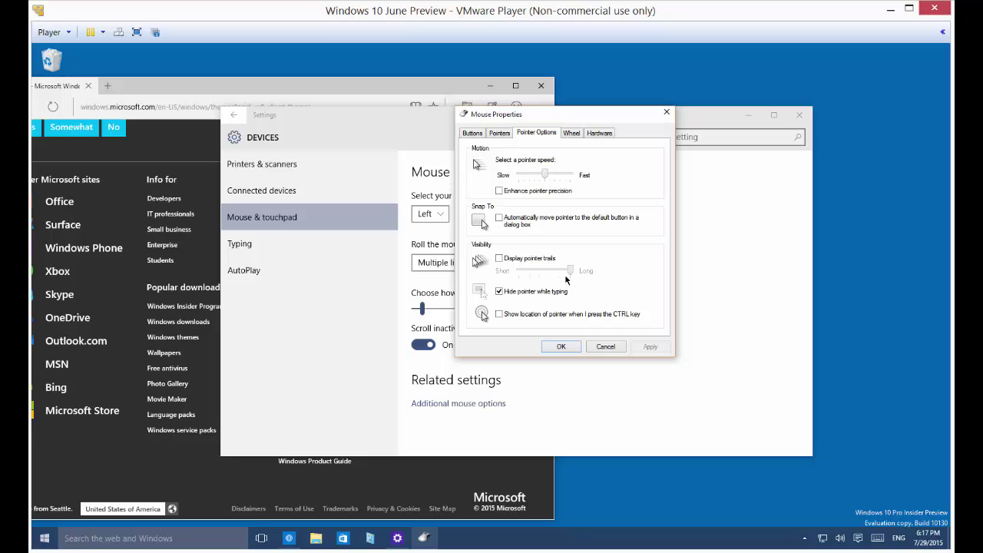
click(500, 258)
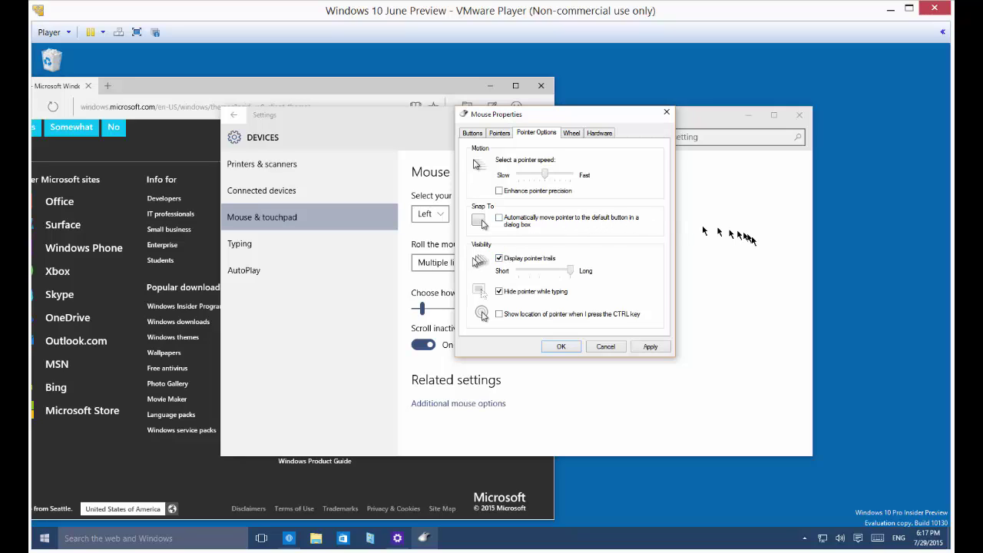
click(499, 259)
click(570, 135)
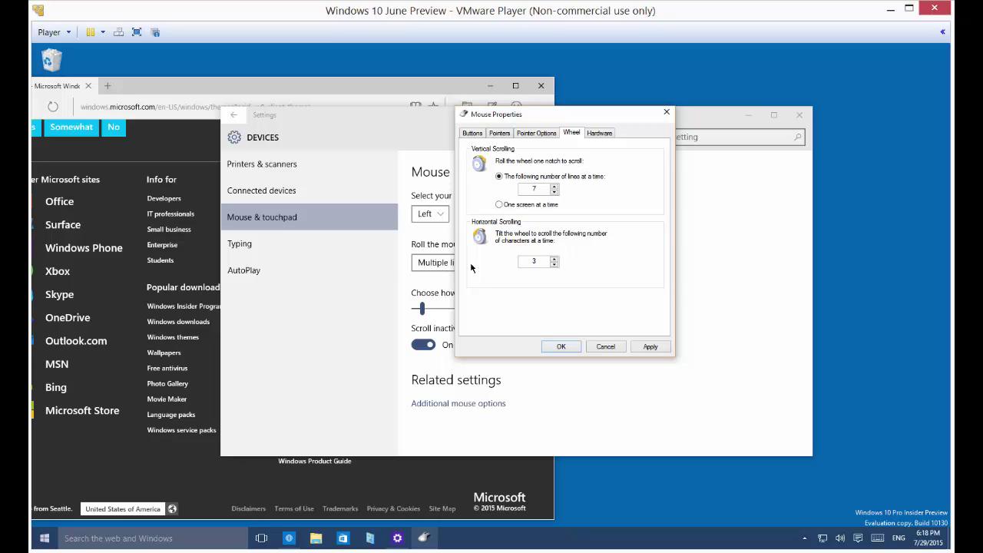
Check the Hardware tab's pointing devices, then cancel Mouse Properties without saving
click(606, 133)
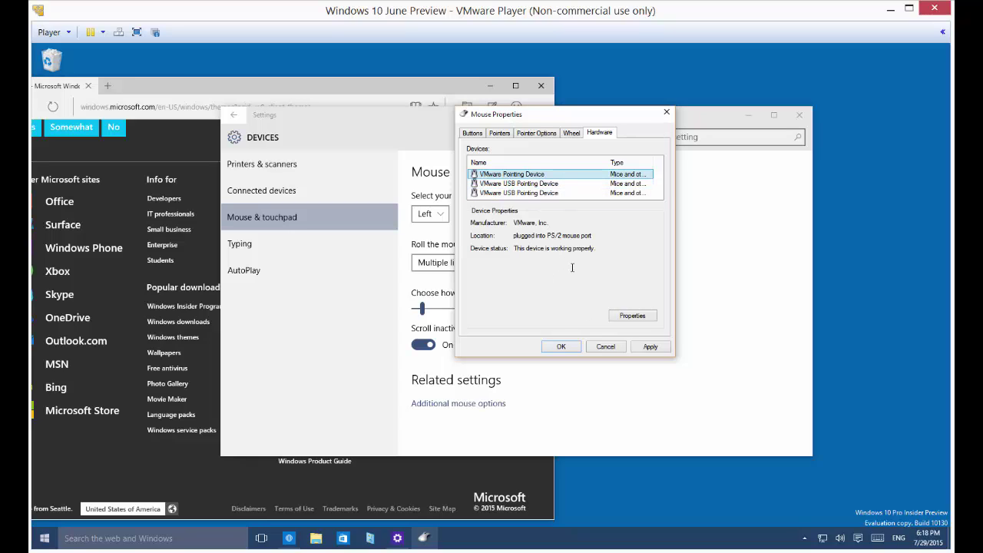
click(606, 346)
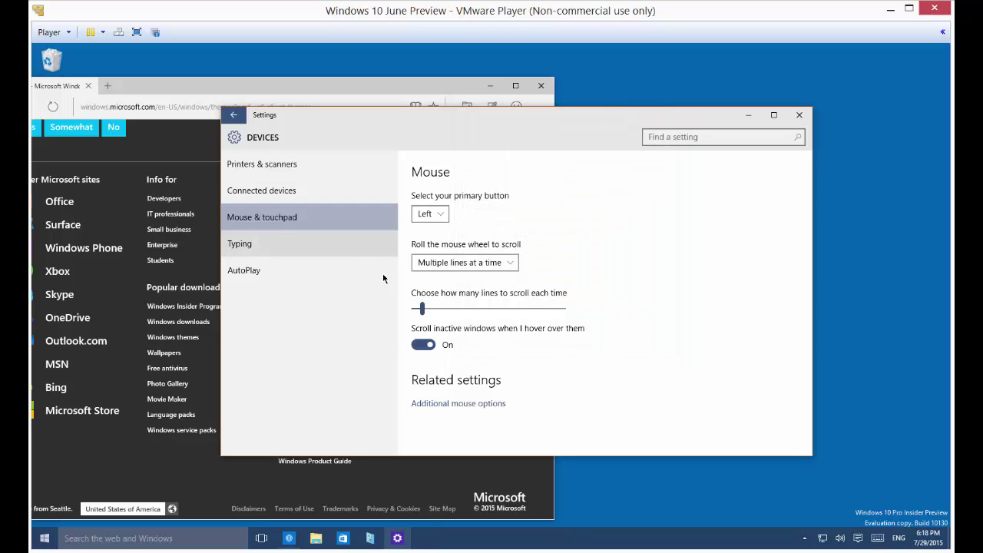